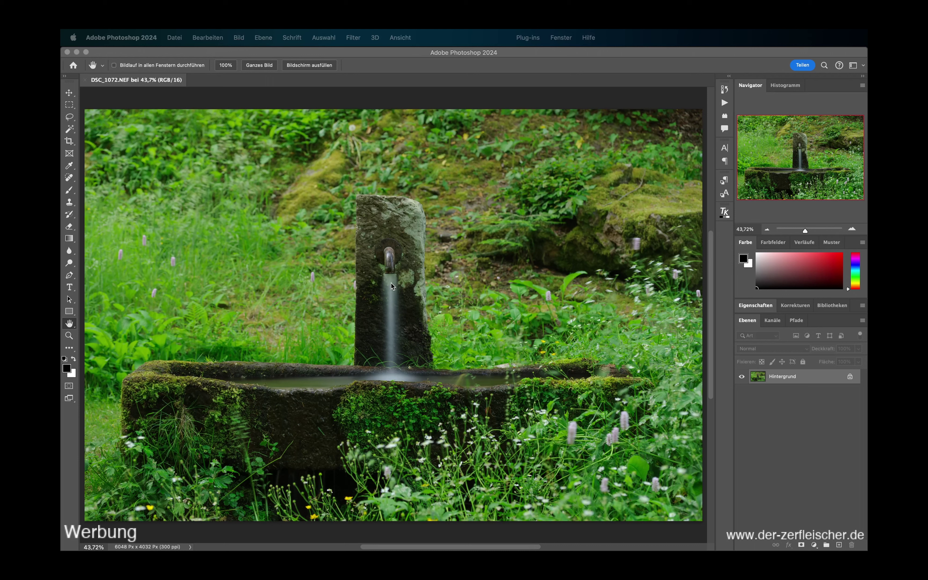
Check the Object Selection tool's shortcut in its toolbar flyout, then switch to the Brush tool.
left_click(75, 98)
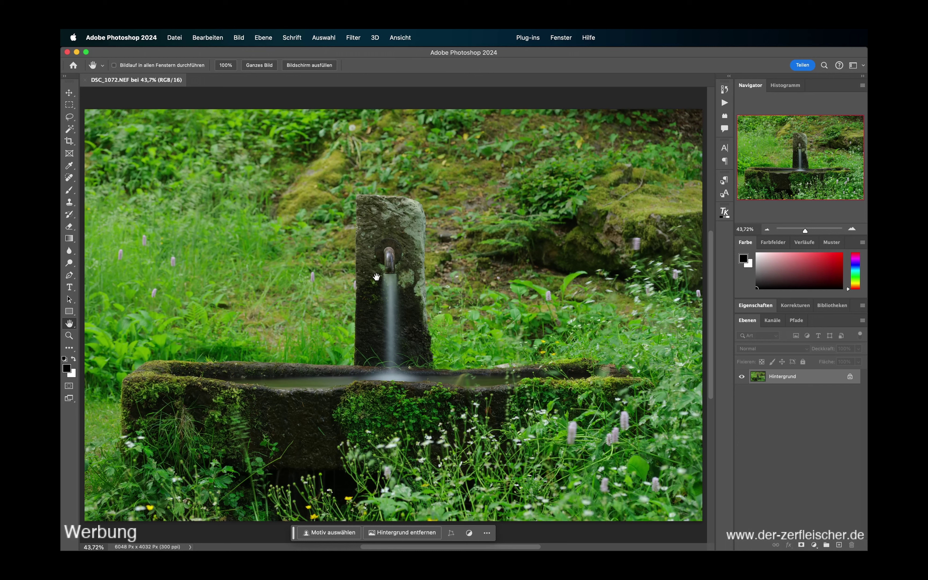
key("w")
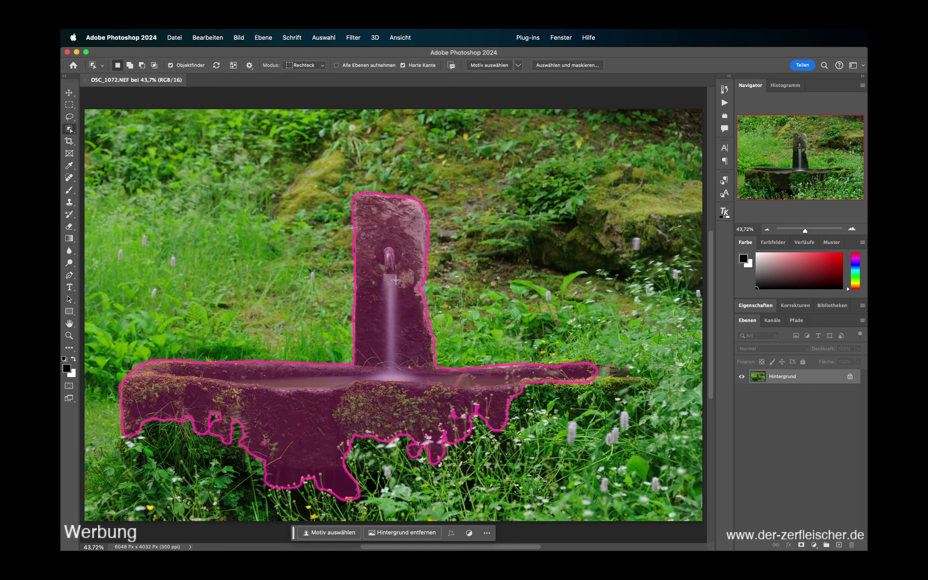
right_click(69, 130)
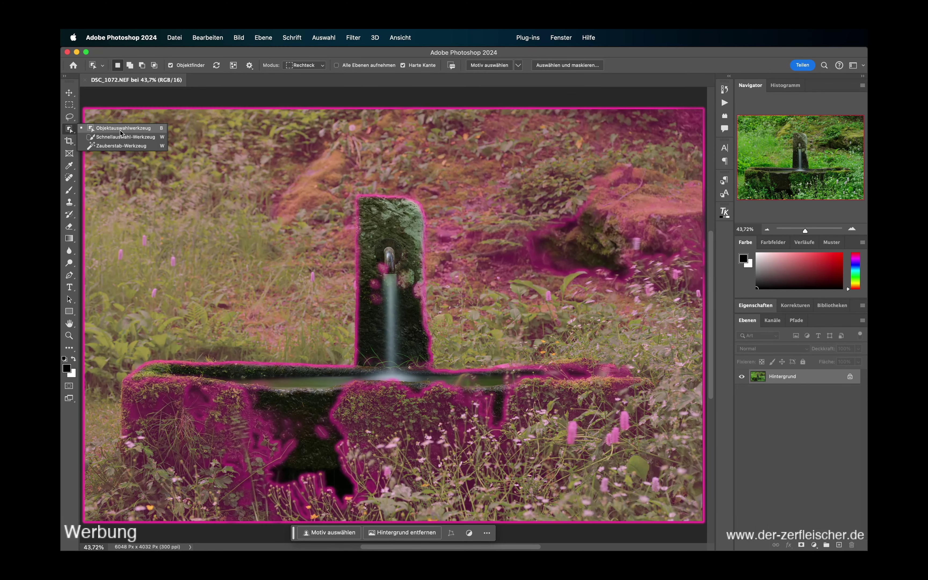
left_click(753, 417)
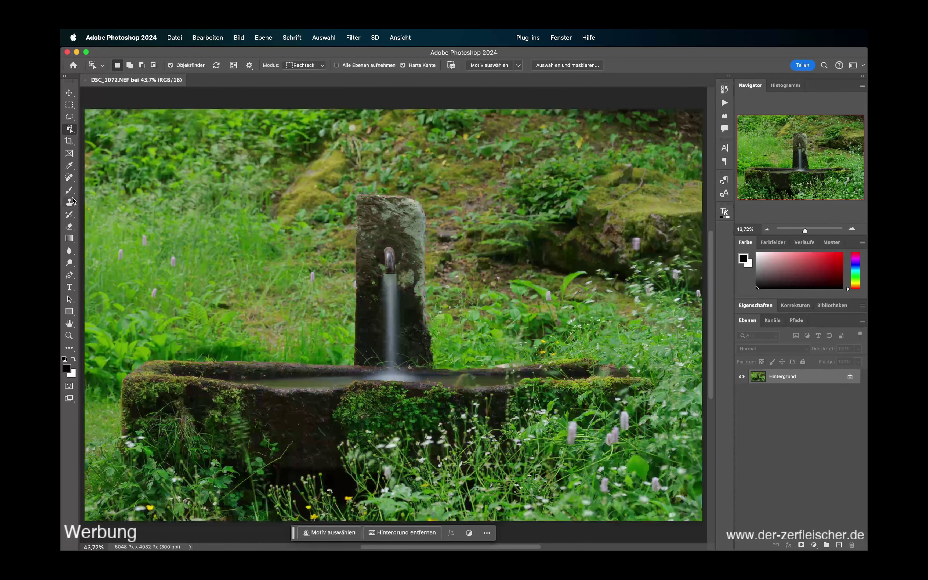
left_click(69, 189)
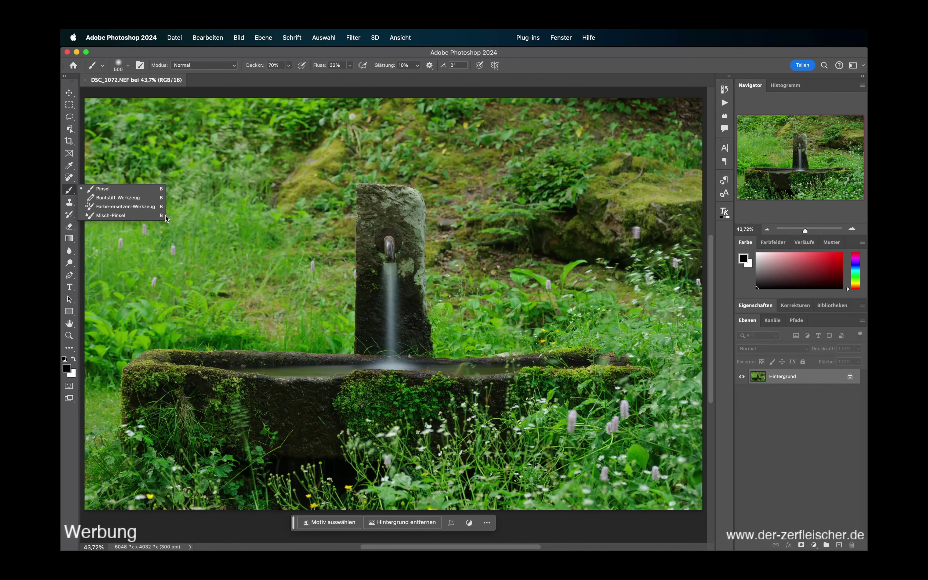
Test which tools B and Shift+B reach from Object Selection, finishing with the Pencil tool active.
left_click(68, 129)
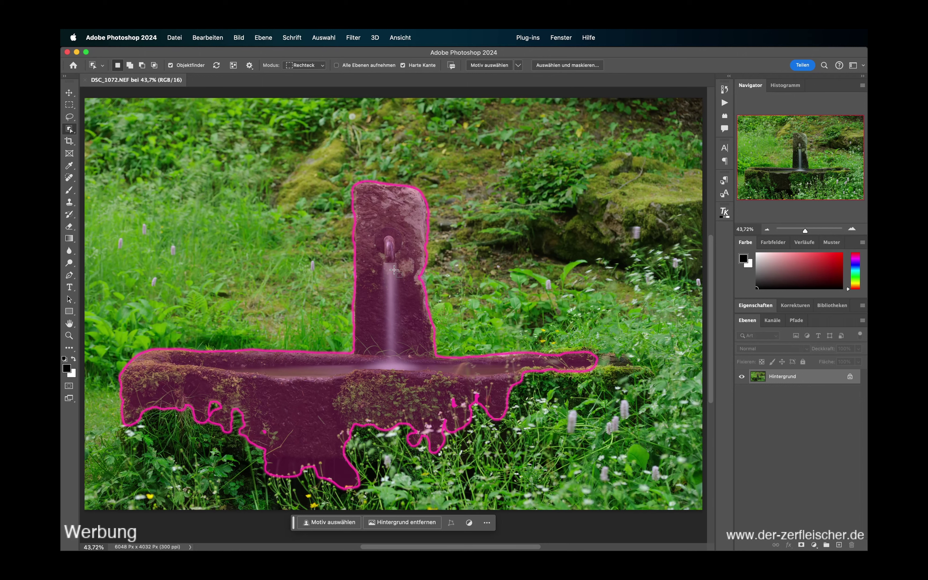
key("b")
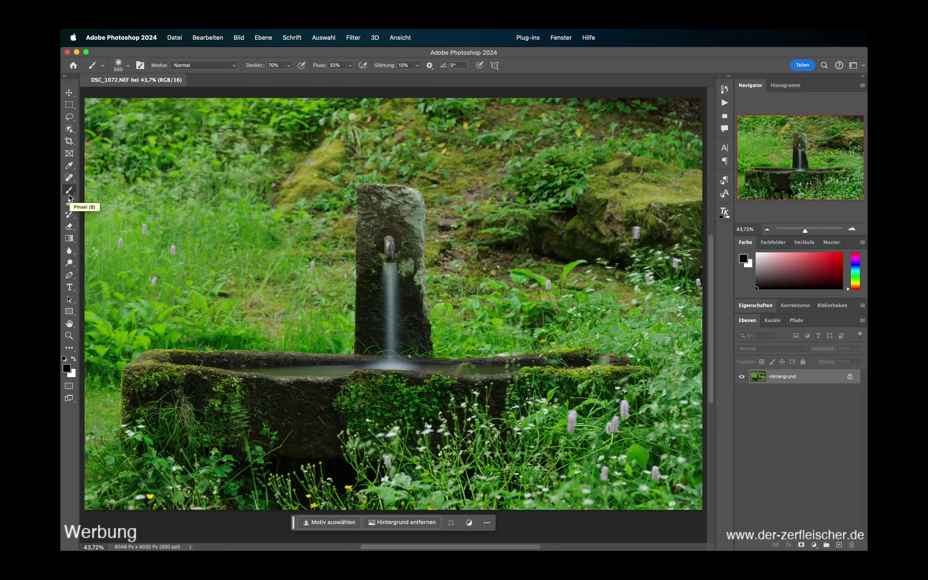
key("shift+b")
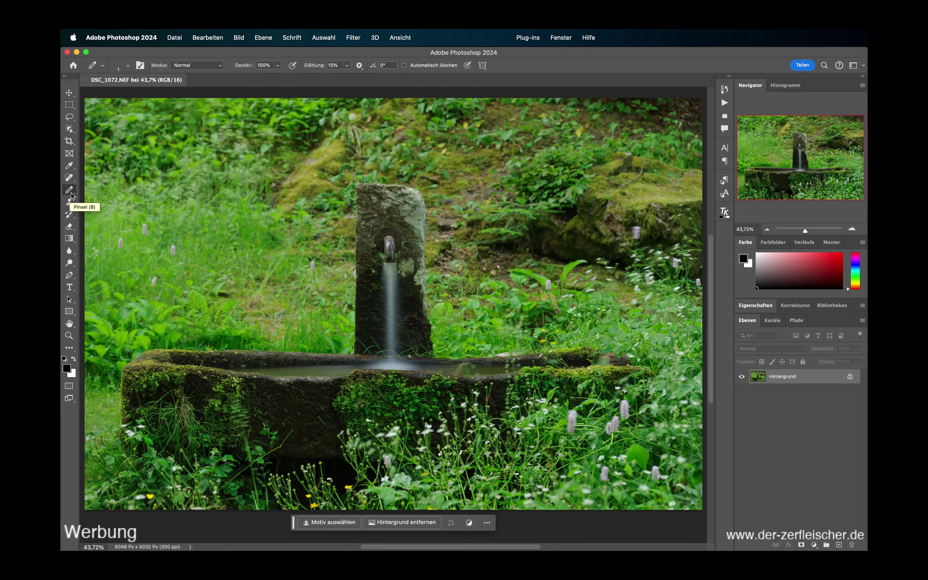
key("v")
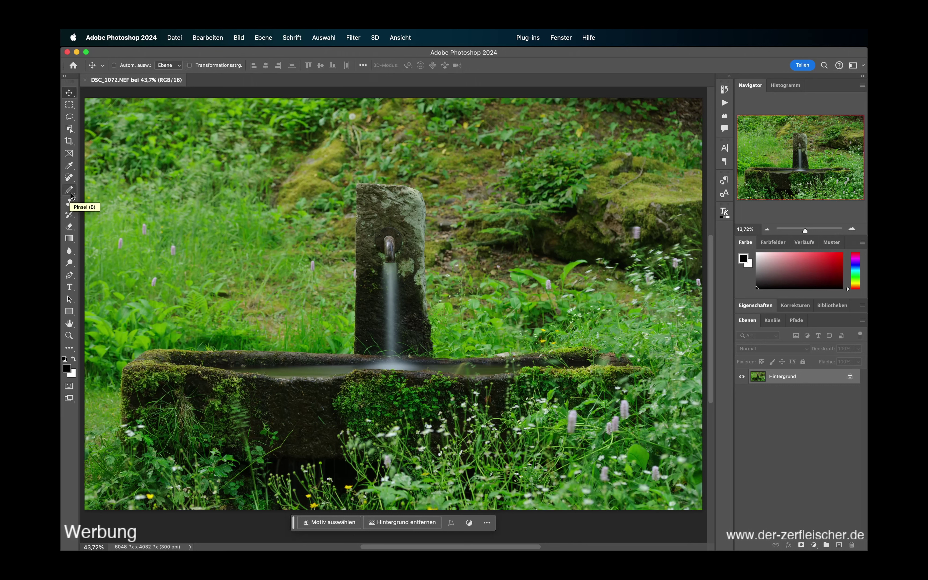
left_click(71, 192)
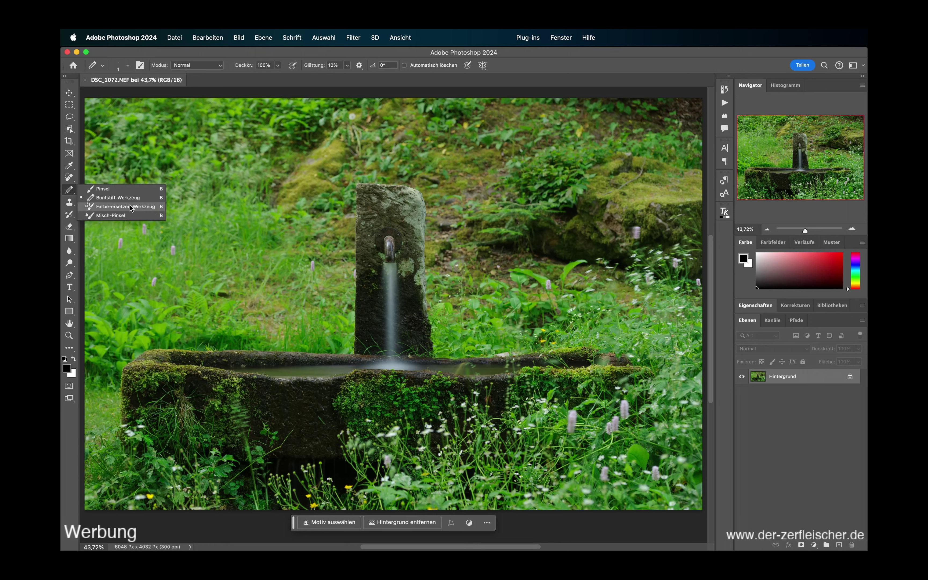
Cycle Color Replacement, Brush and Mixer Brush with Shift+B, then return to Object Selection with W.
left_click(818, 489)
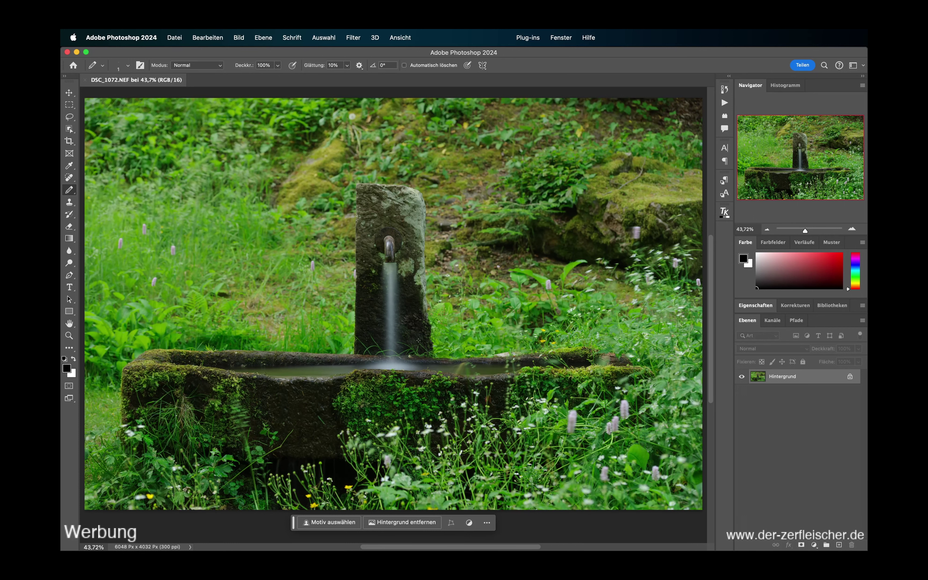
scroll(418, 340, "left", 3)
key("shift+b")
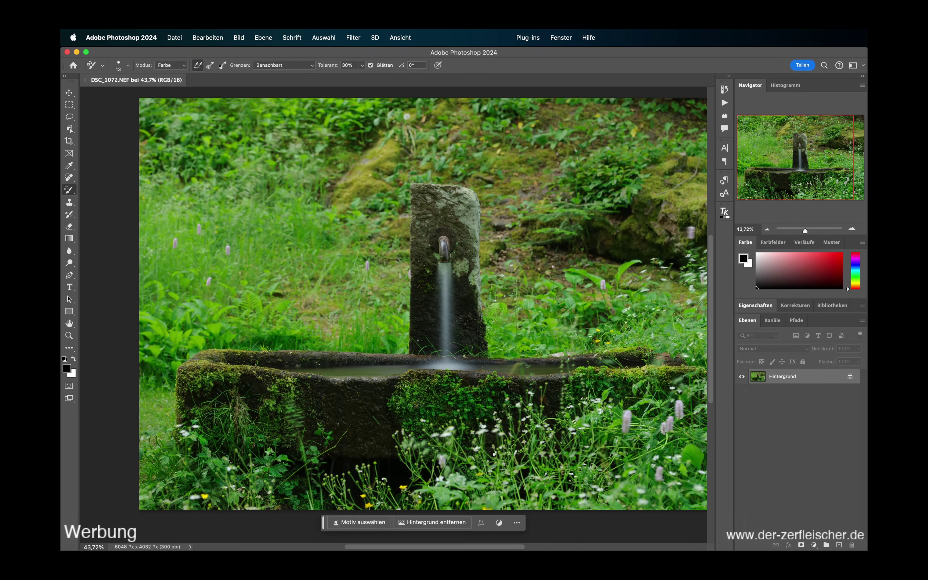
key("shift+b")
key("shift+b")
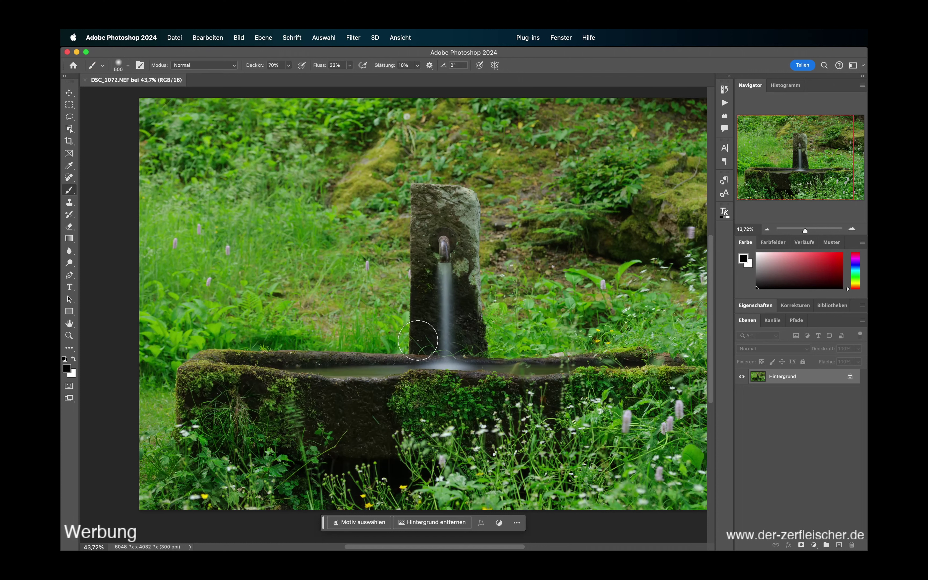
key("shift+b")
key("shift+b")
key("shift+b")
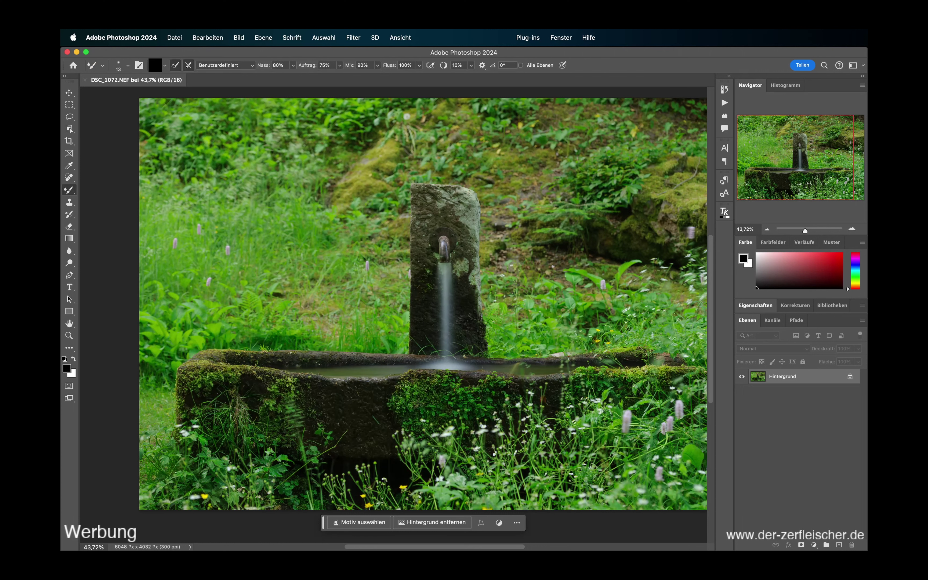
key("w")
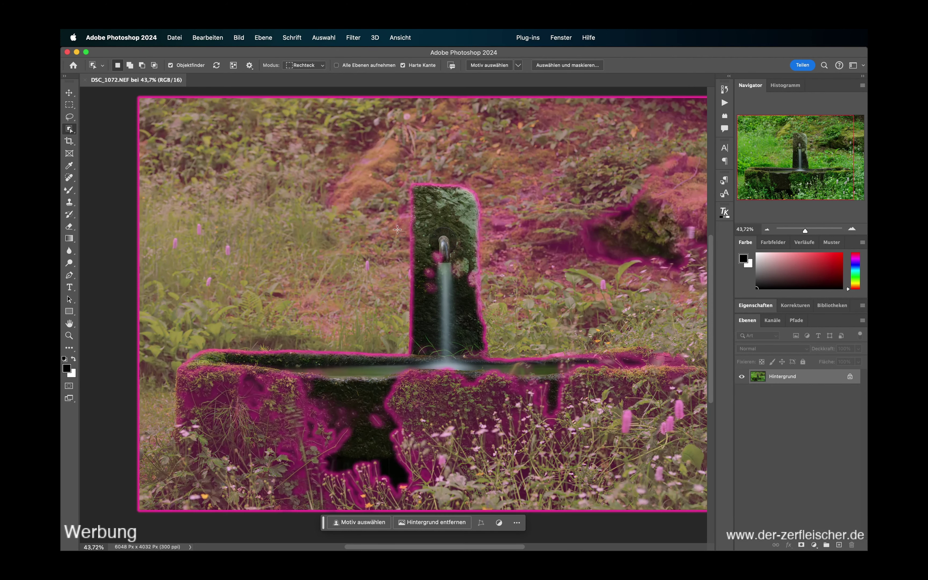
scroll(397, 230, "right", 3)
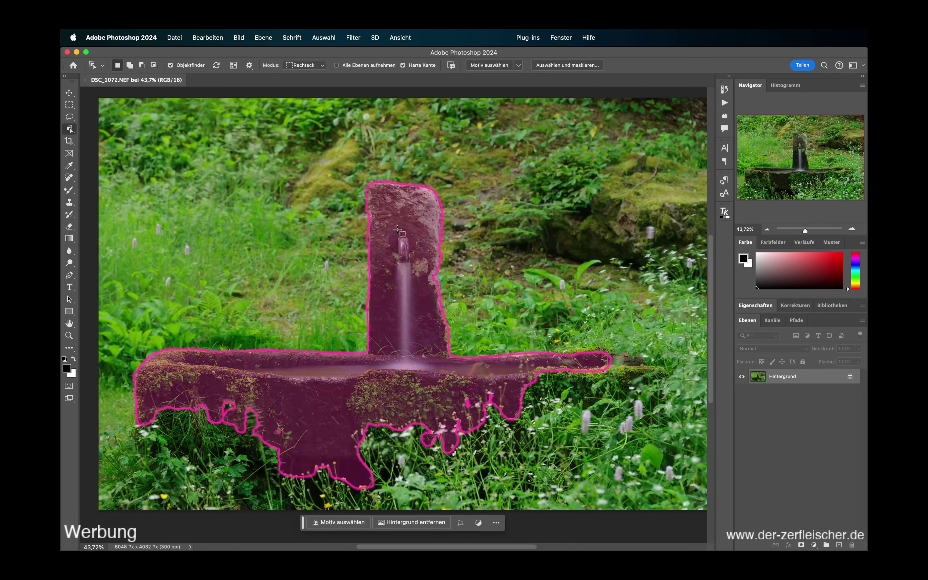
scroll(397, 229, "right", 1)
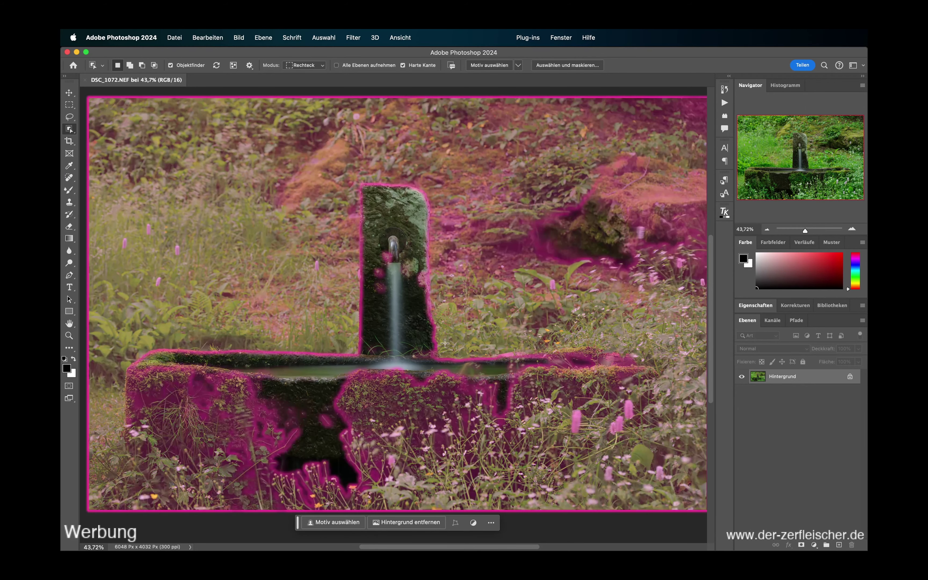
Switch to the Magic Wand and review the selection tool group's shortcuts.
key("shift+w")
key("shift+w")
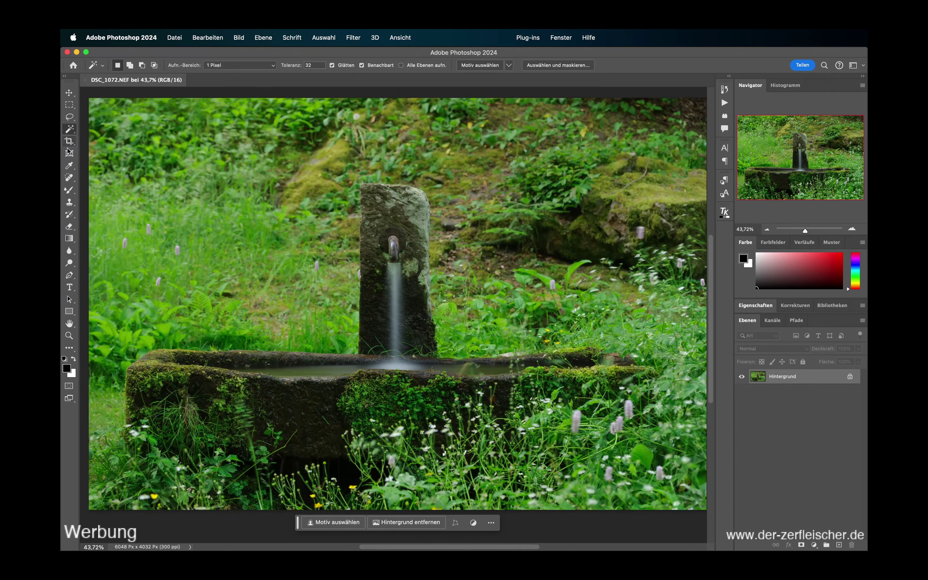
right_click(69, 130)
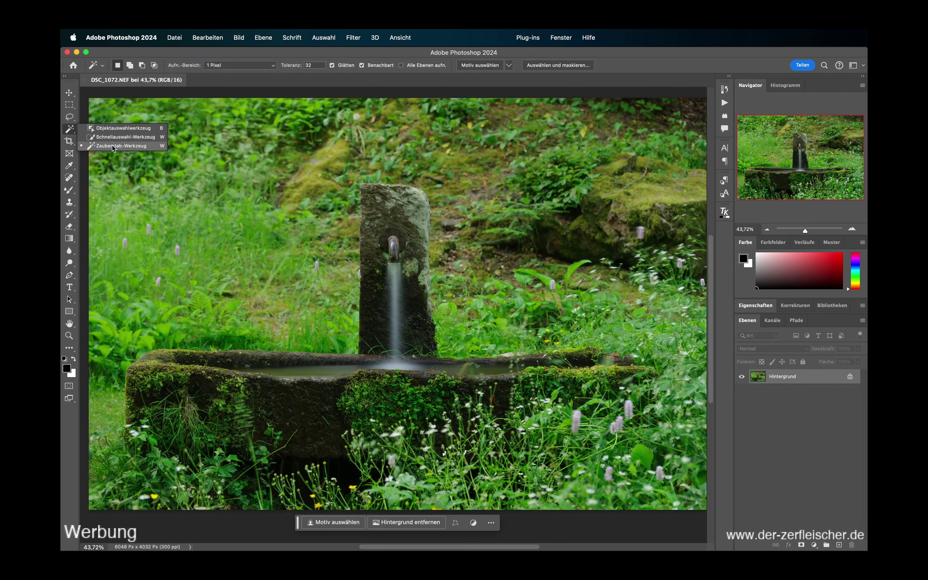
scroll(111, 145, "right", 1)
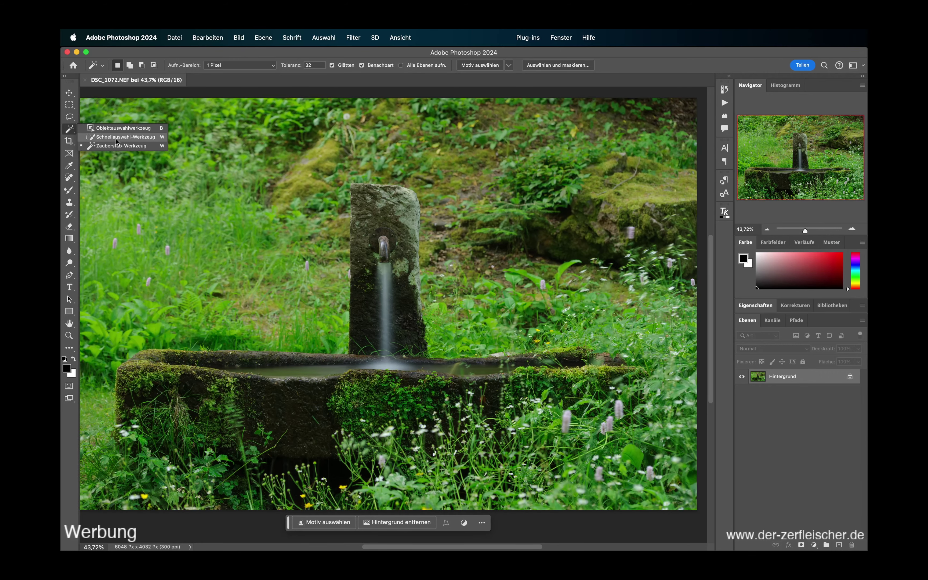
left_click(759, 383)
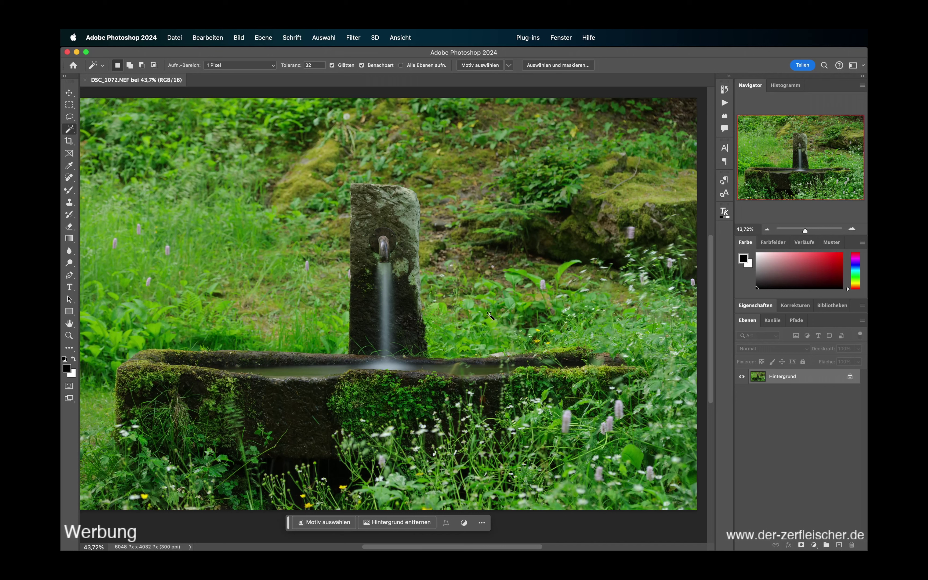
Cycle with Shift+W through Quick Selection, Magic Wand and Object Selection, ending on Magic Wand.
key("shift+w")
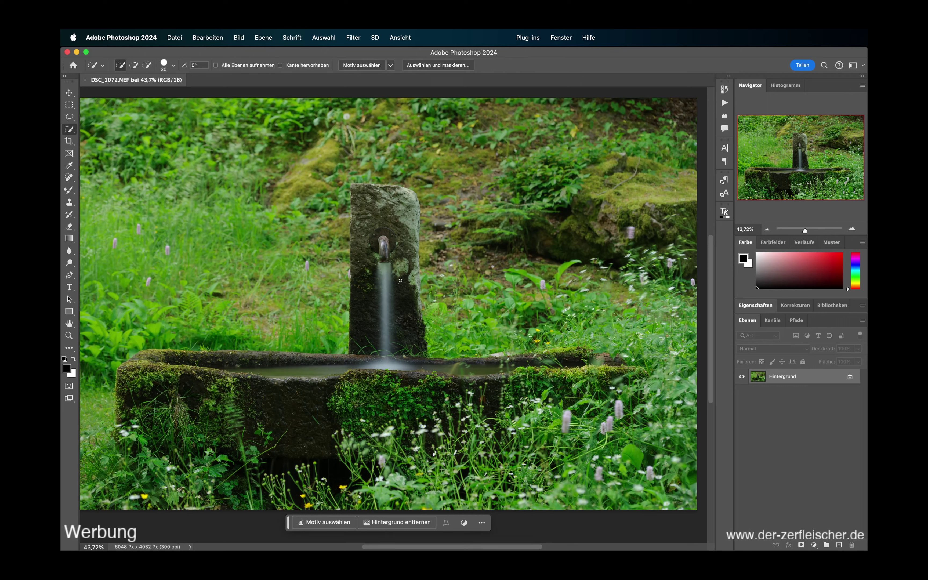
key("shift+w")
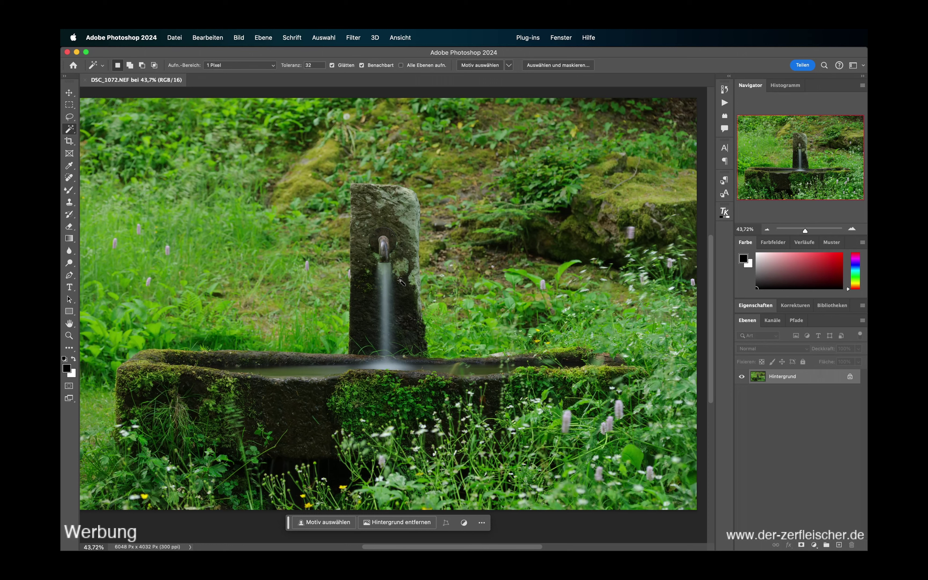
key("shift+w")
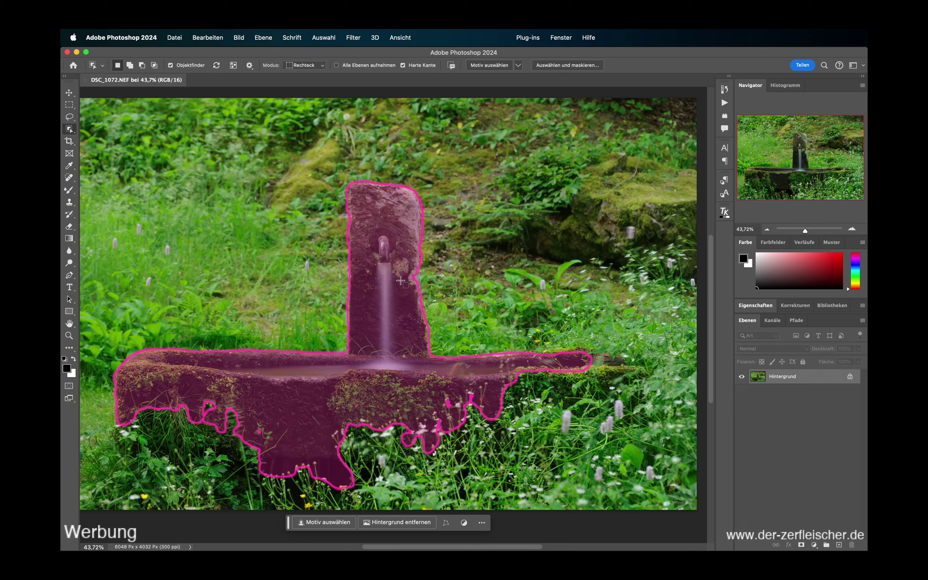
key("shift+w")
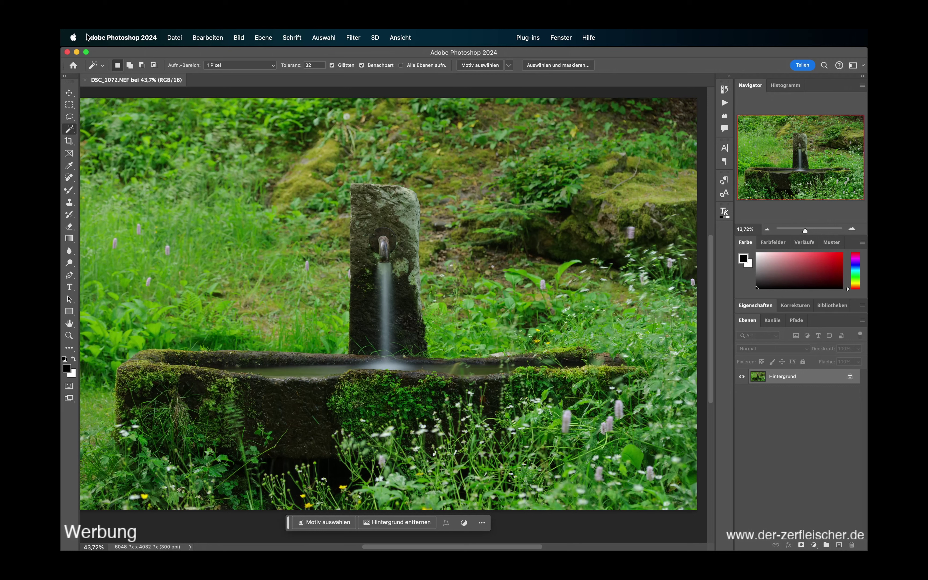
In Bearbeiten > Tastaturbefehle, reassign Objektauswahlwerkzeug from B to W and save the set.
left_click(215, 38)
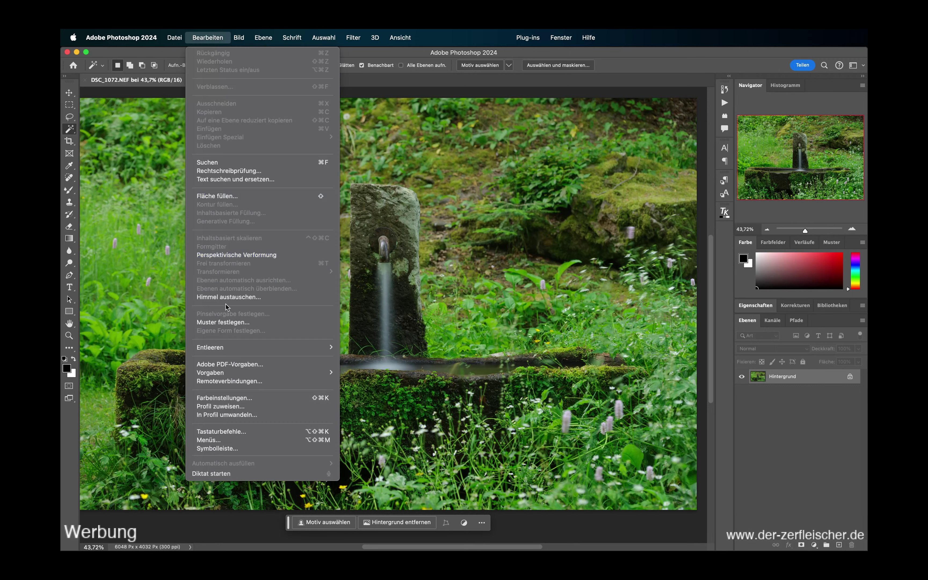
left_click(224, 431)
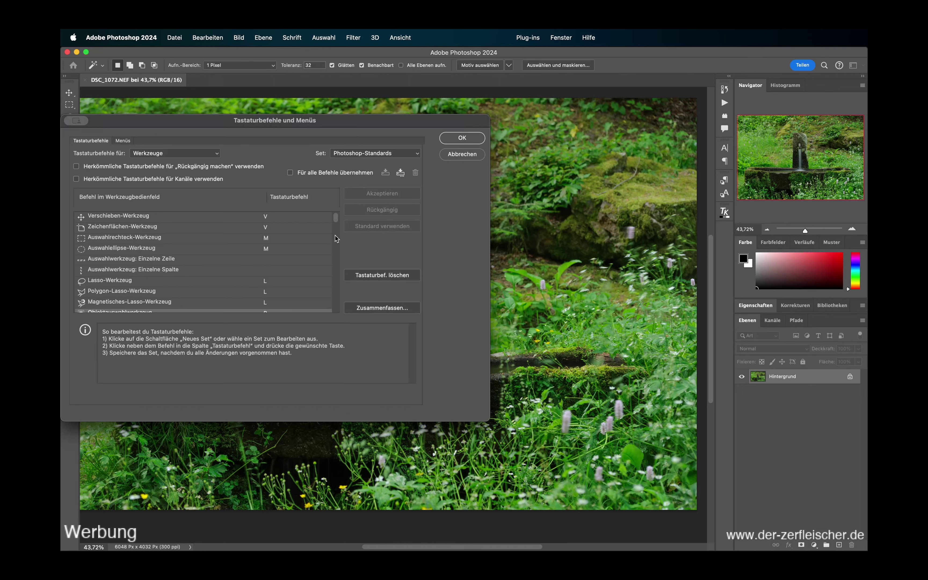
left_click_drag(336, 220, 336, 228)
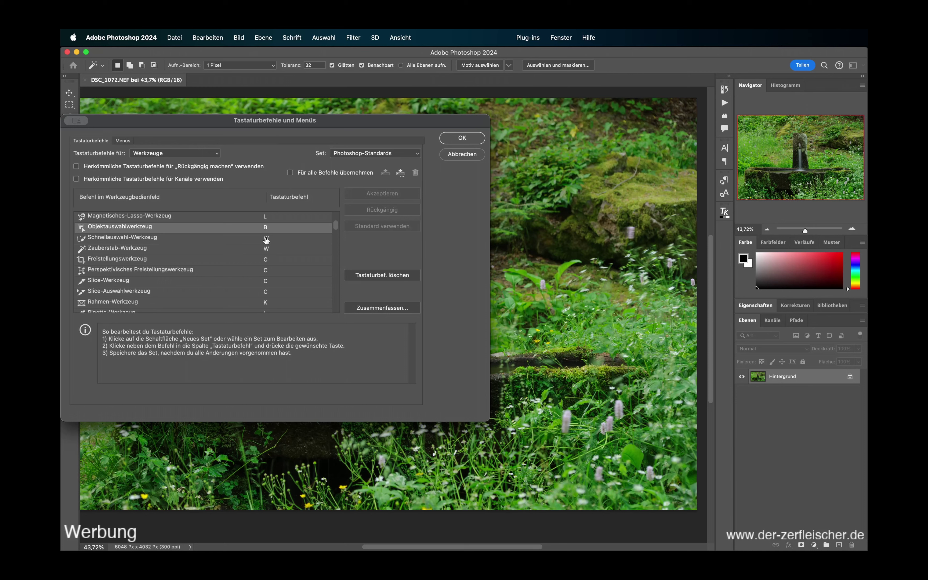
left_click(267, 227)
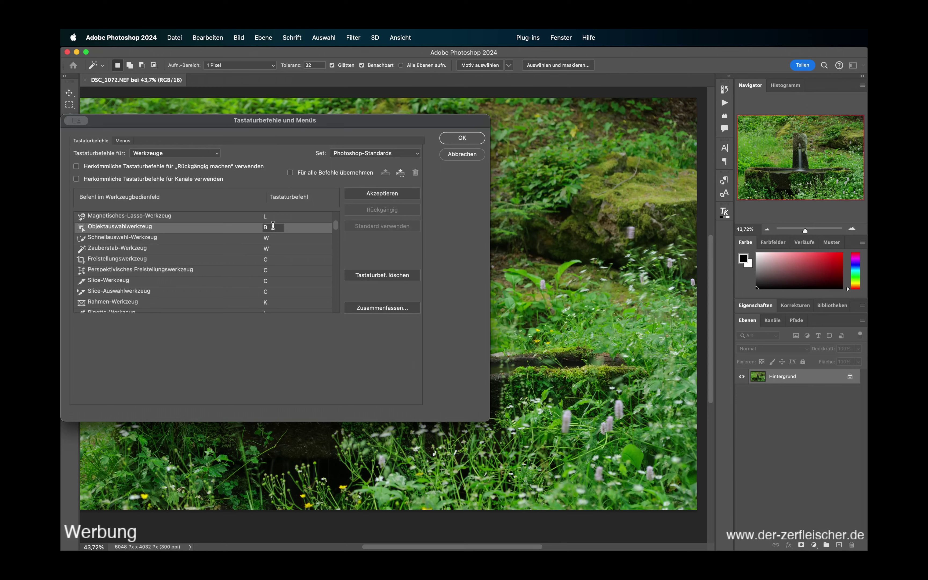
type("w")
left_click(374, 196)
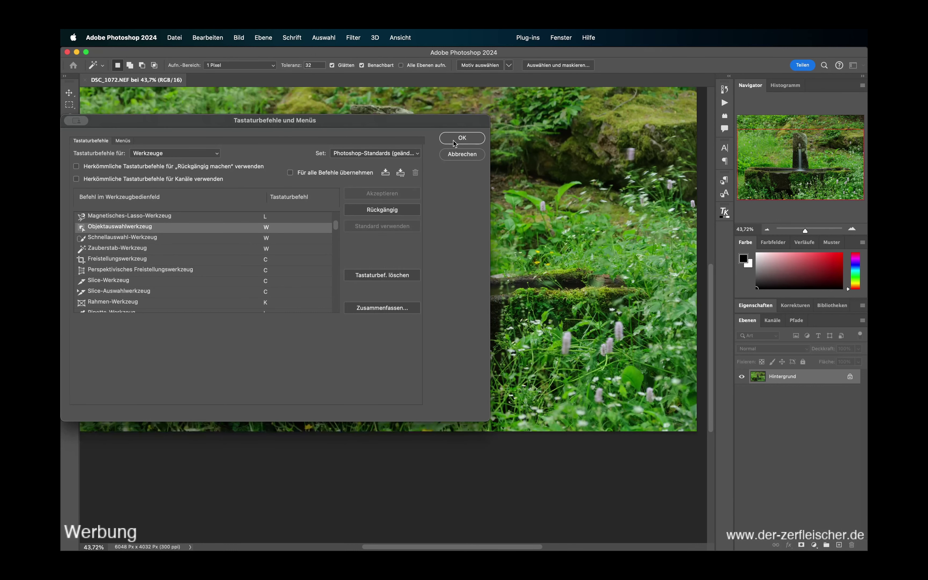
left_click(462, 138)
scroll(412, 226, "up", 4)
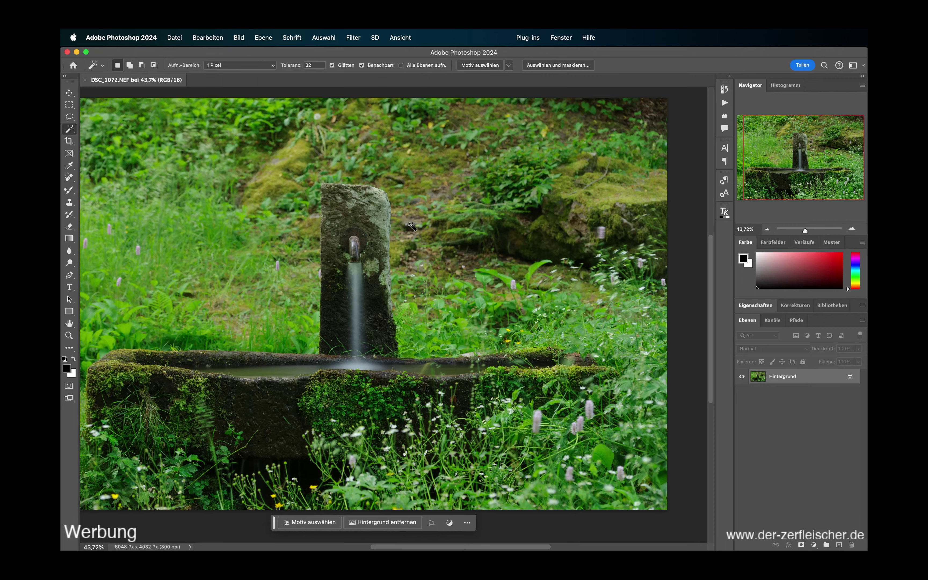
key("w")
key("shift+w")
key("shift+w")
key("shift+w")
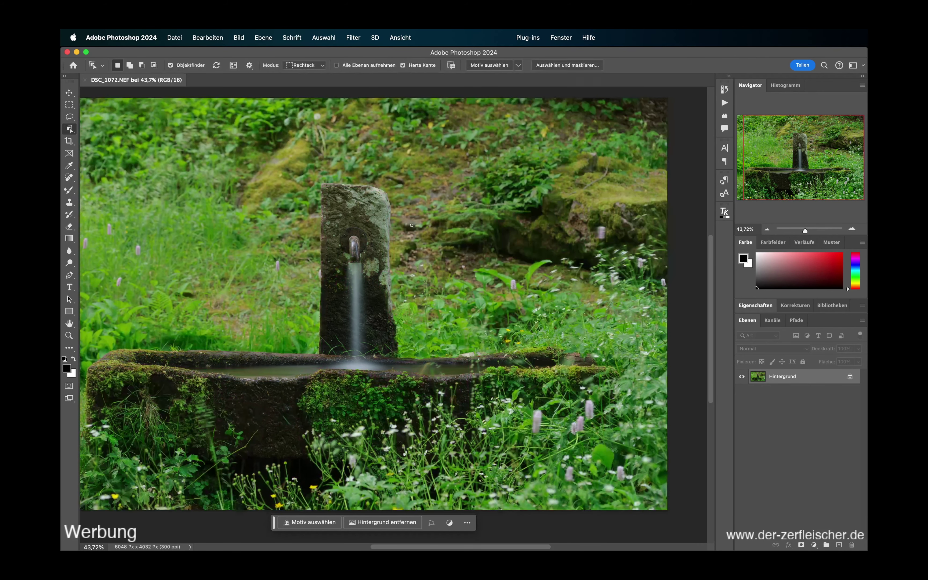
key("shift+w")
key("shift+w")
key("shift+w")
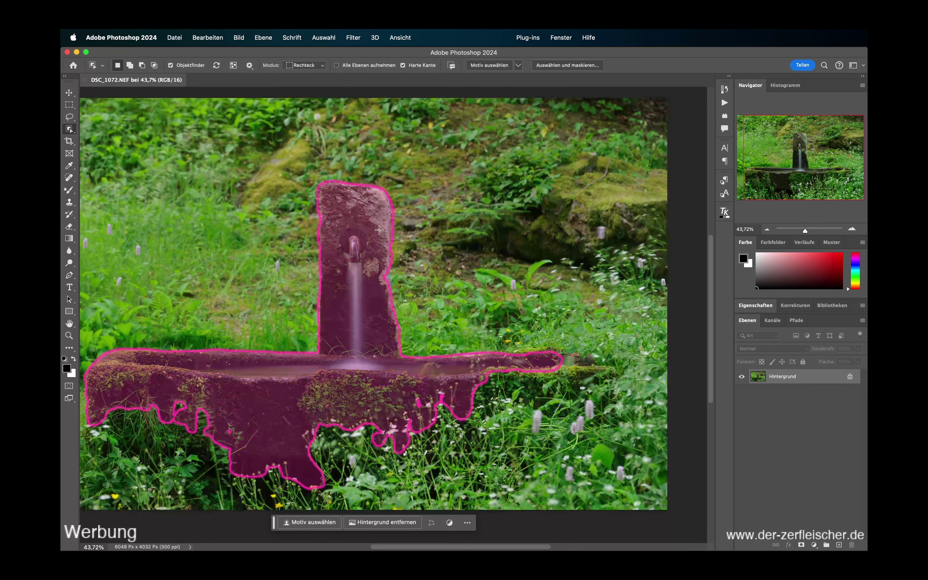
key("b")
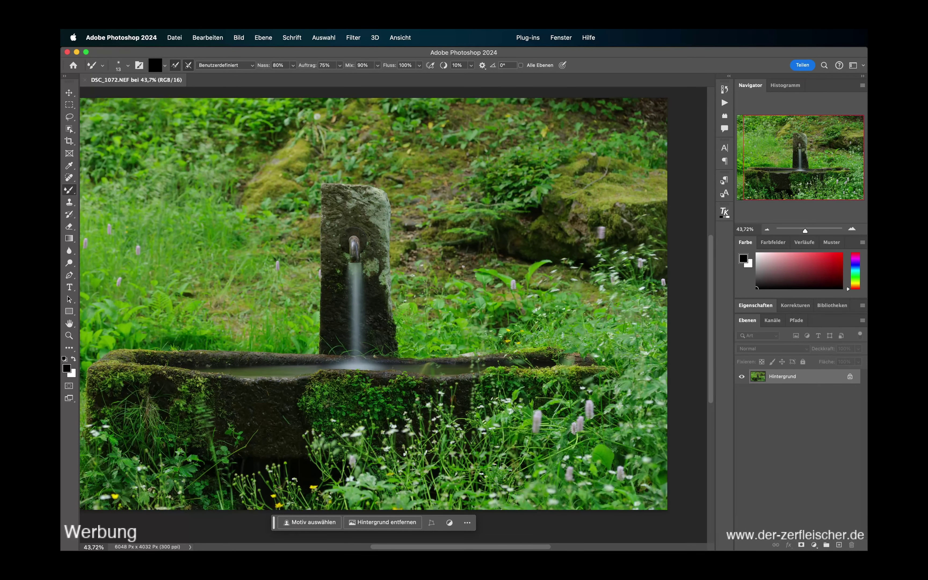
key("w")
key("shift+w")
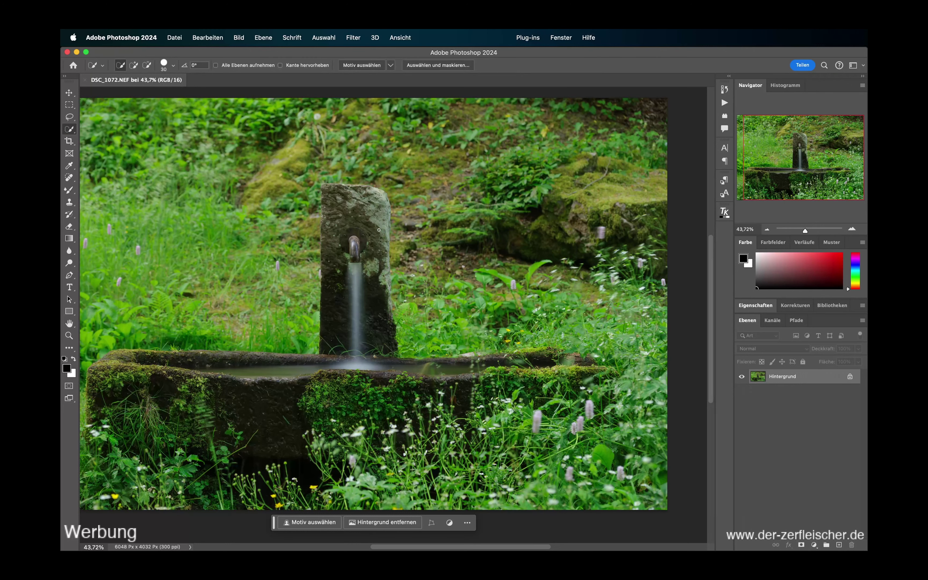
key("shift+w")
key("shift+w")
key("shift+w")
key("shift+w")
key("b")
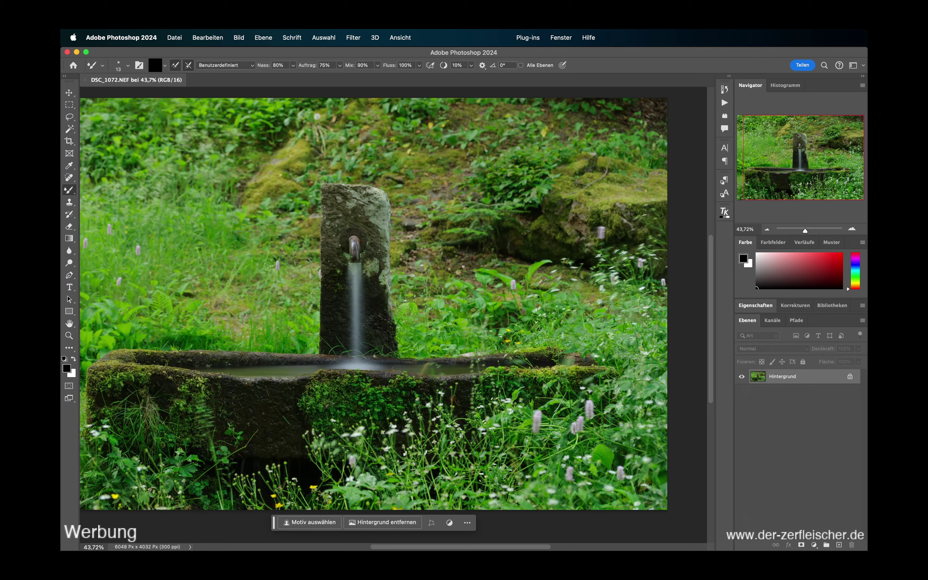
key("shift+b")
key("shift+b")
key("shift+b")
key("shift+b")
key("shift+b")
key("shift+b")
key("shift+b")
key("shift+b")
key("shift+b")
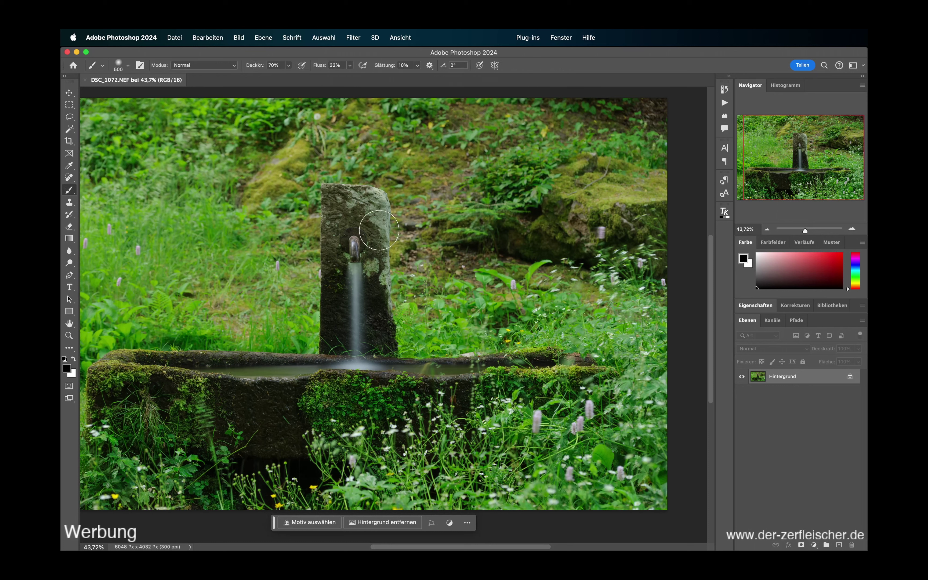
key("w")
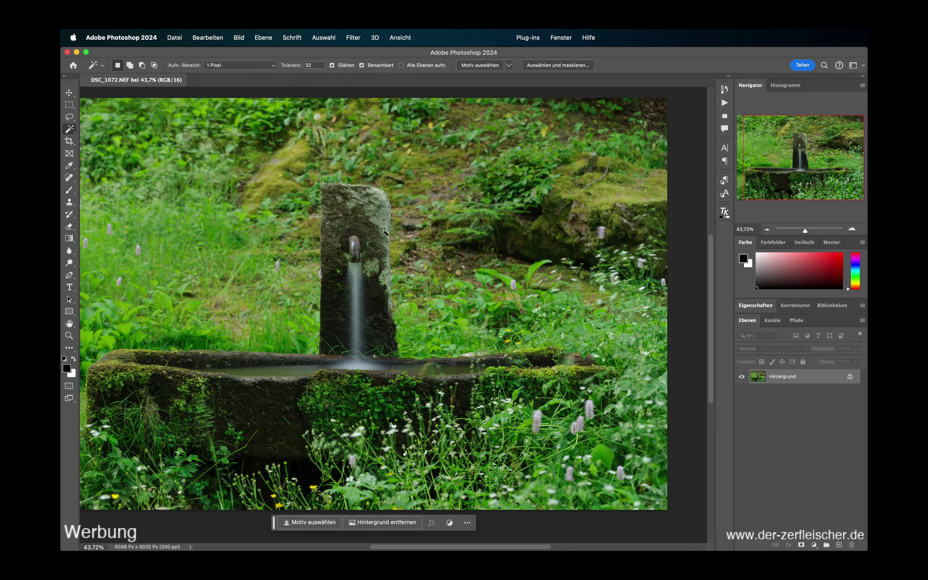
scroll(381, 231, "left", 2)
scroll(383, 232, "left", 1)
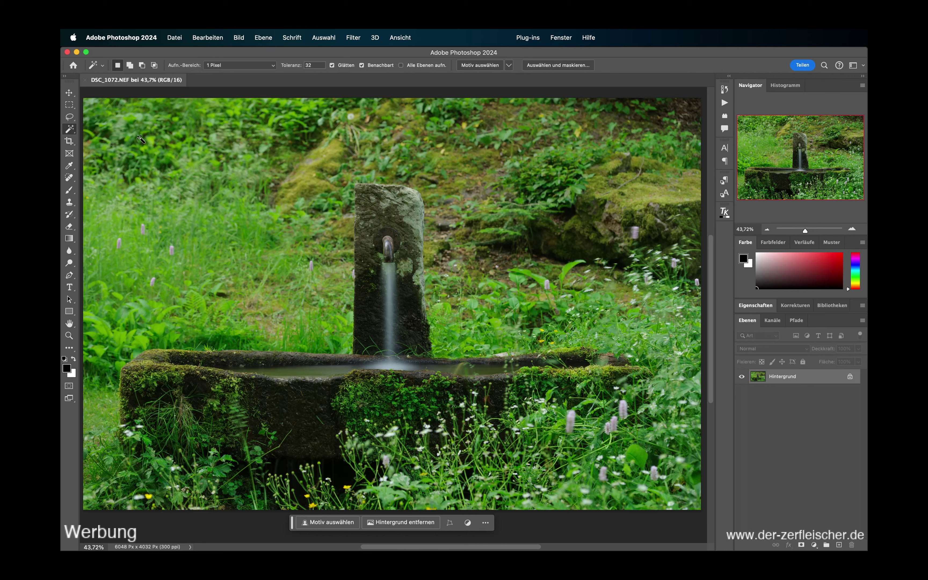
Activate the Move tool and scroll the canvas to recentre the fountain photo.
left_click(75, 89)
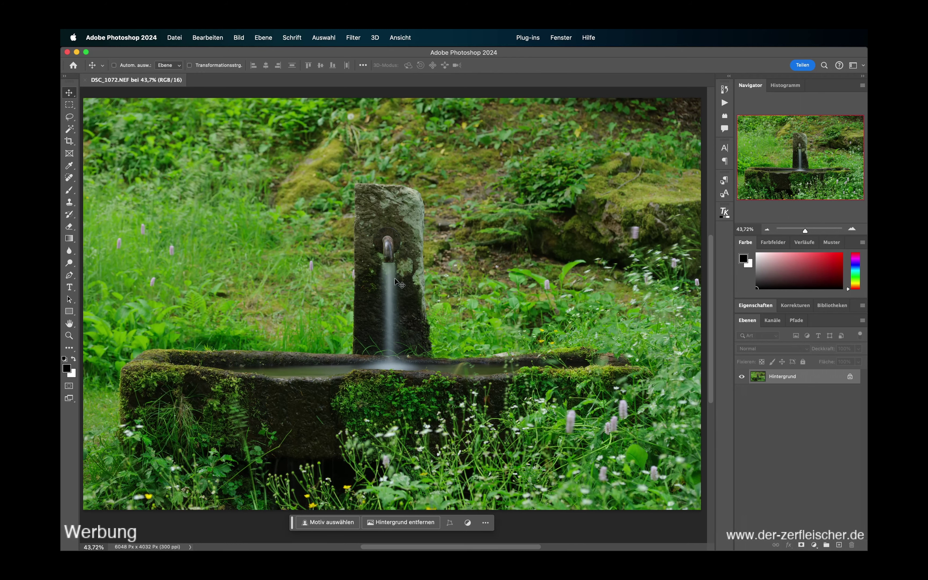
scroll(395, 278, "left", 10)
scroll(395, 277, "right", 3)
scroll(382, 277, "right", 2)
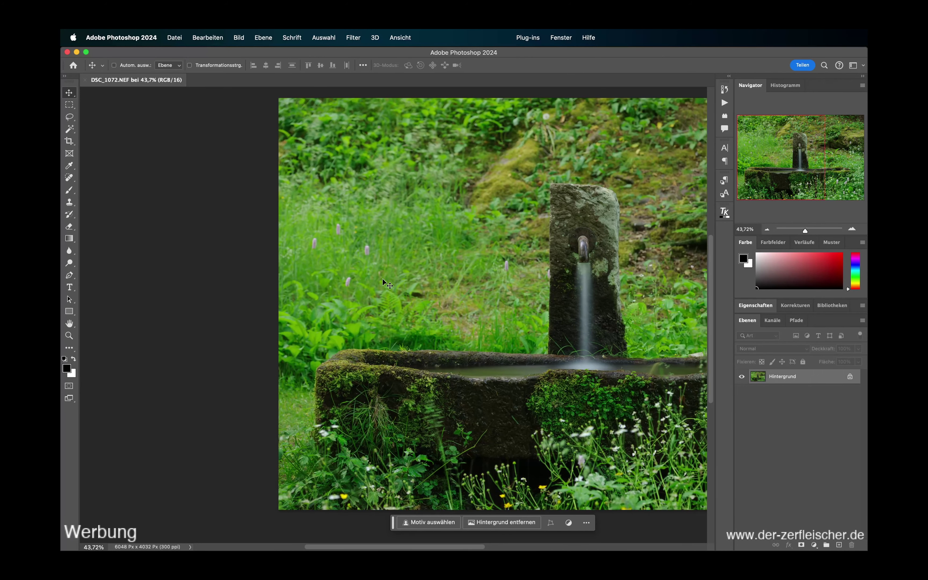
scroll(382, 278, "right", 5)
scroll(382, 279, "right", 2)
scroll(382, 280, "right", 3)
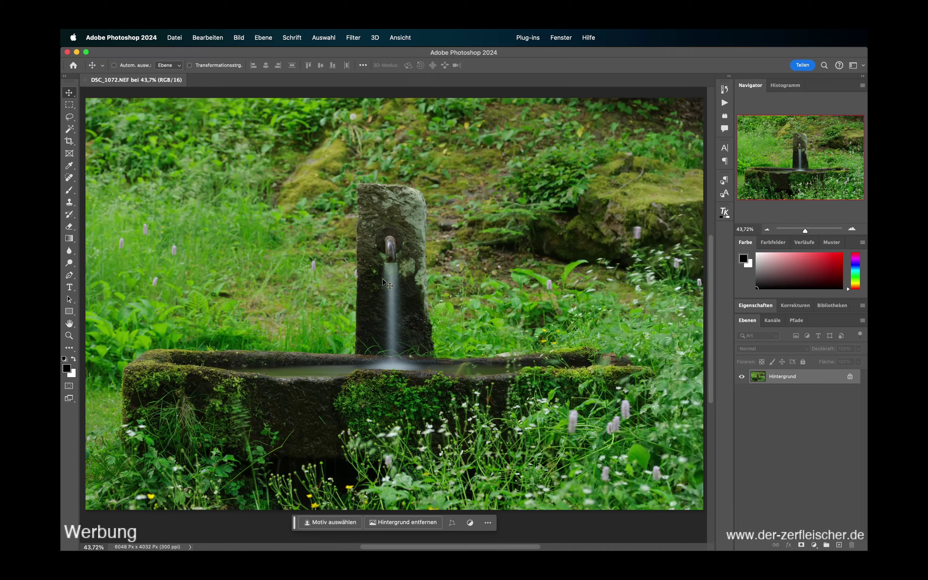